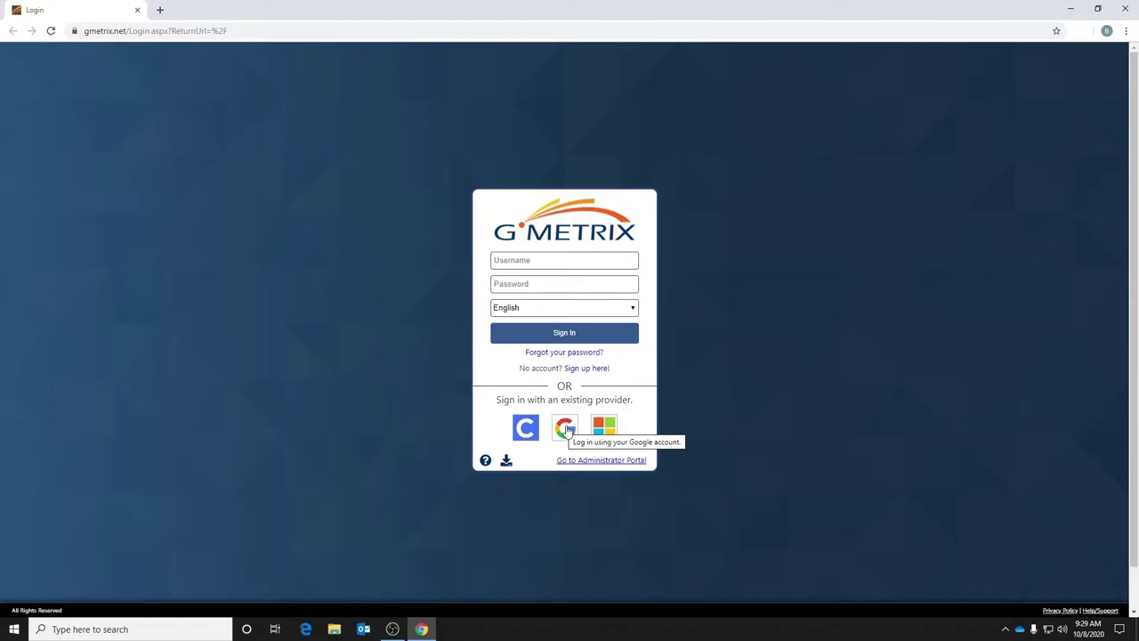
Choose the Google sign-in option on the GMetrix login page
{"action": "left_click", "coordinate": [566, 431]}
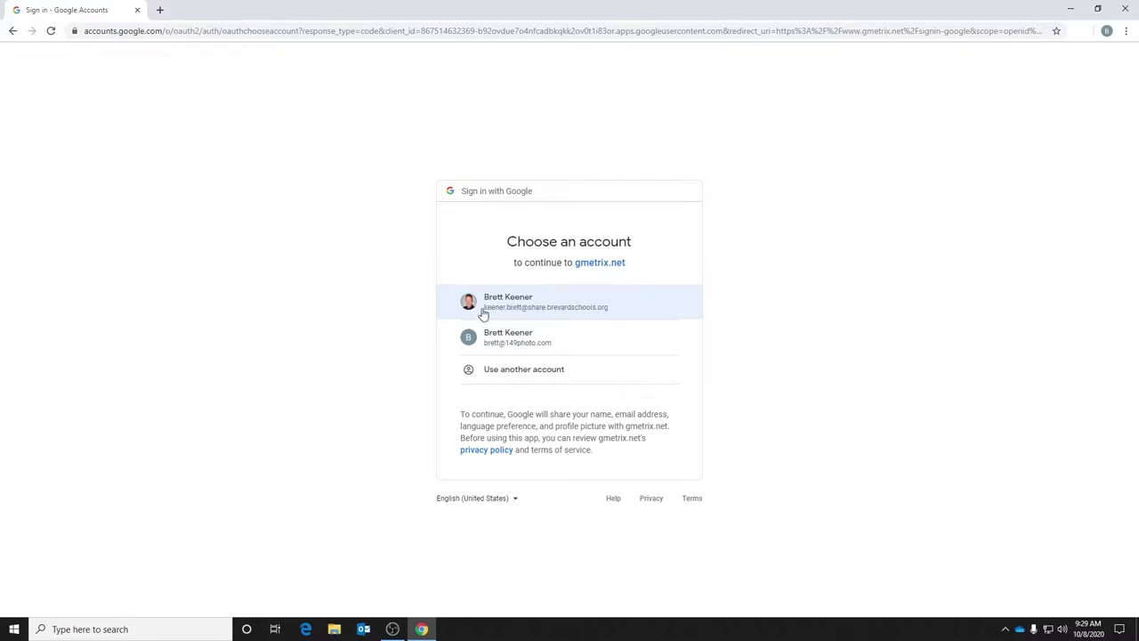
Continue with the first Google account listed in the account chooser
{"action": "left_click", "coordinate": [554, 315]}
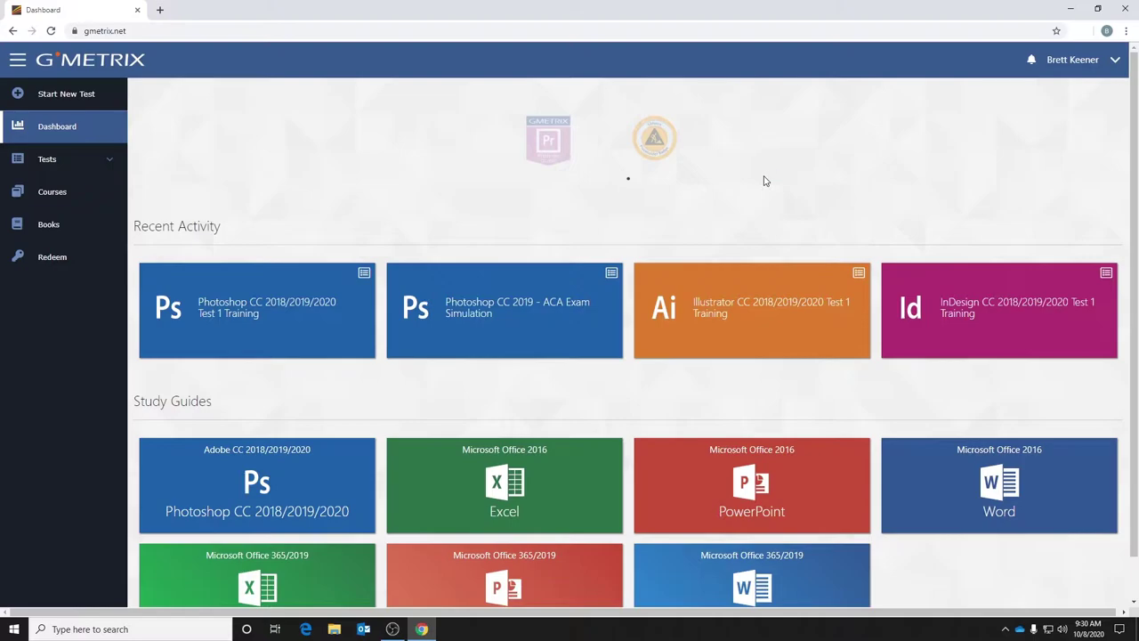
{"action": "left_click", "coordinate": [68, 257]}
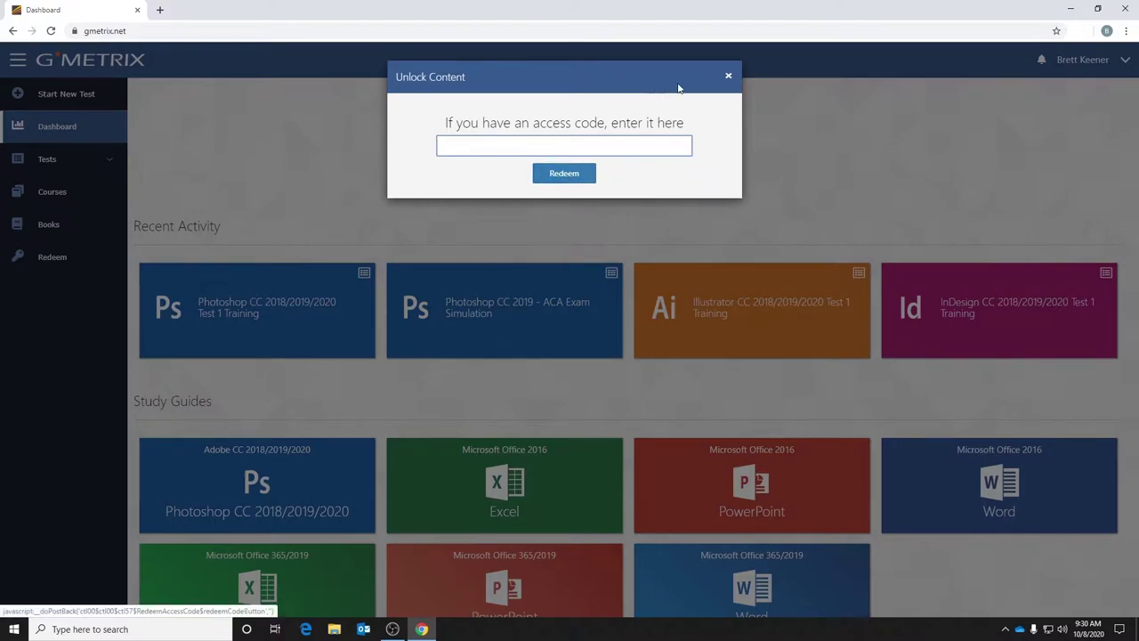
{"action": "left_click", "coordinate": [729, 76]}
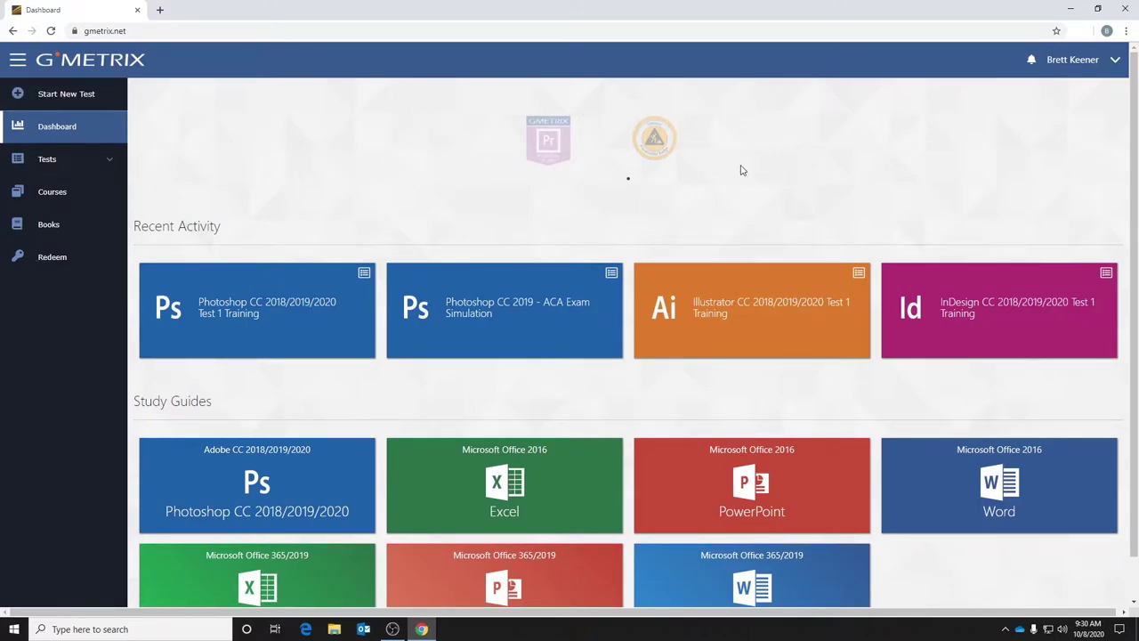
Pick Adobe, then Photoshop, then Test 1 in Training Mode, starting it over as a new test
{"action": "mouse_move", "coordinate": [178, 278]}
{"action": "left_click", "coordinate": [56, 98]}
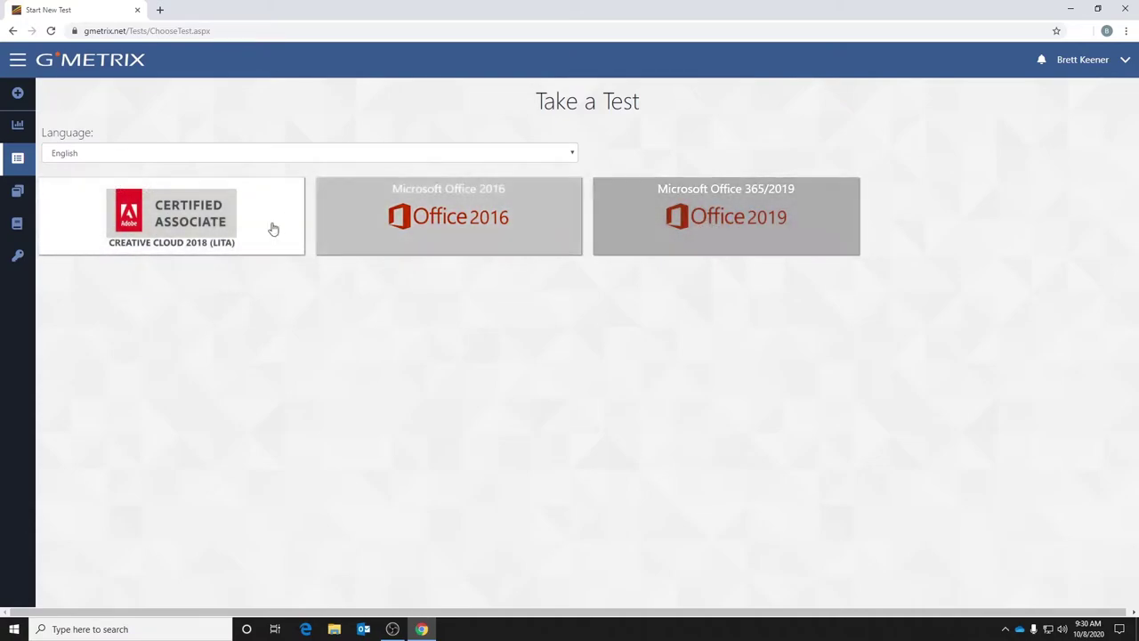
{"action": "left_click", "coordinate": [180, 229]}
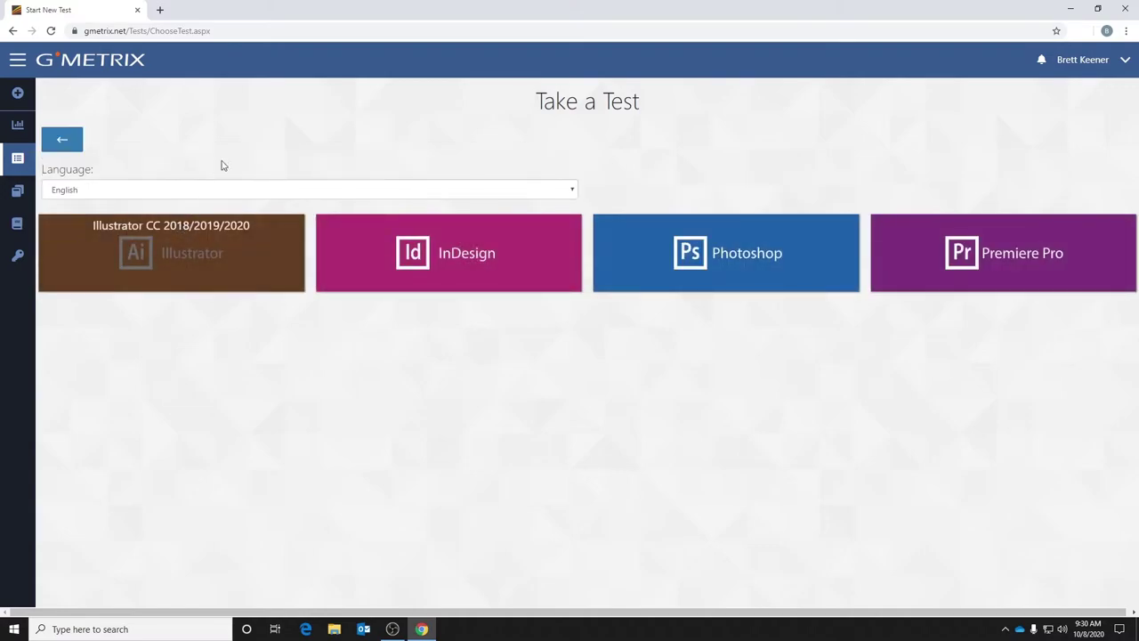
{"action": "left_click", "coordinate": [737, 262]}
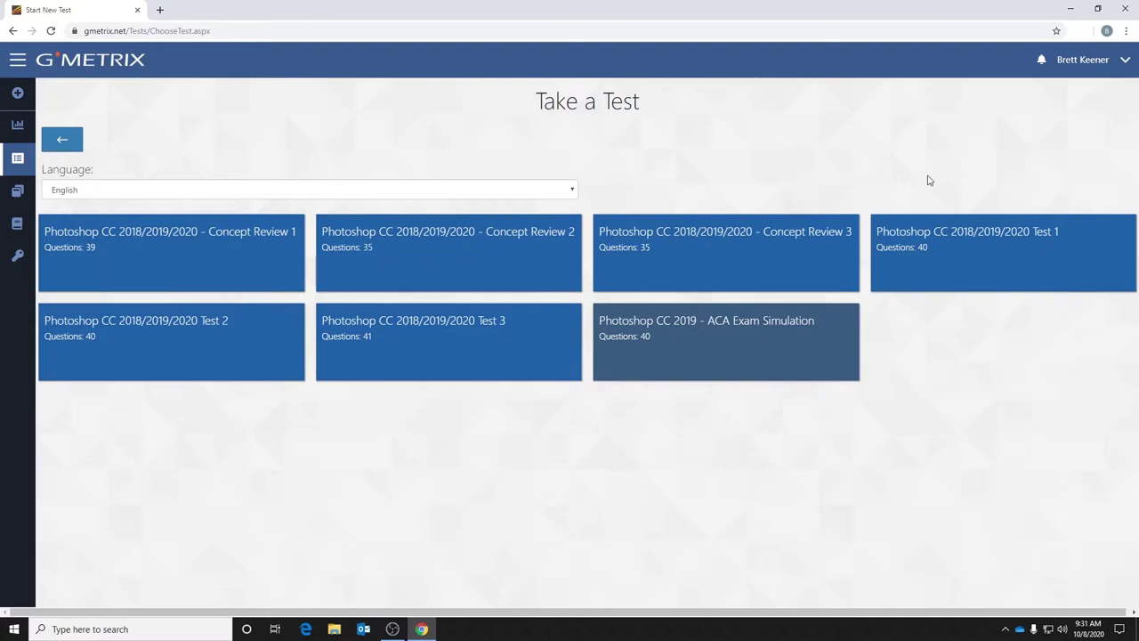
{"action": "mouse_move", "coordinate": [946, 228]}
{"action": "mouse_move", "coordinate": [977, 219]}
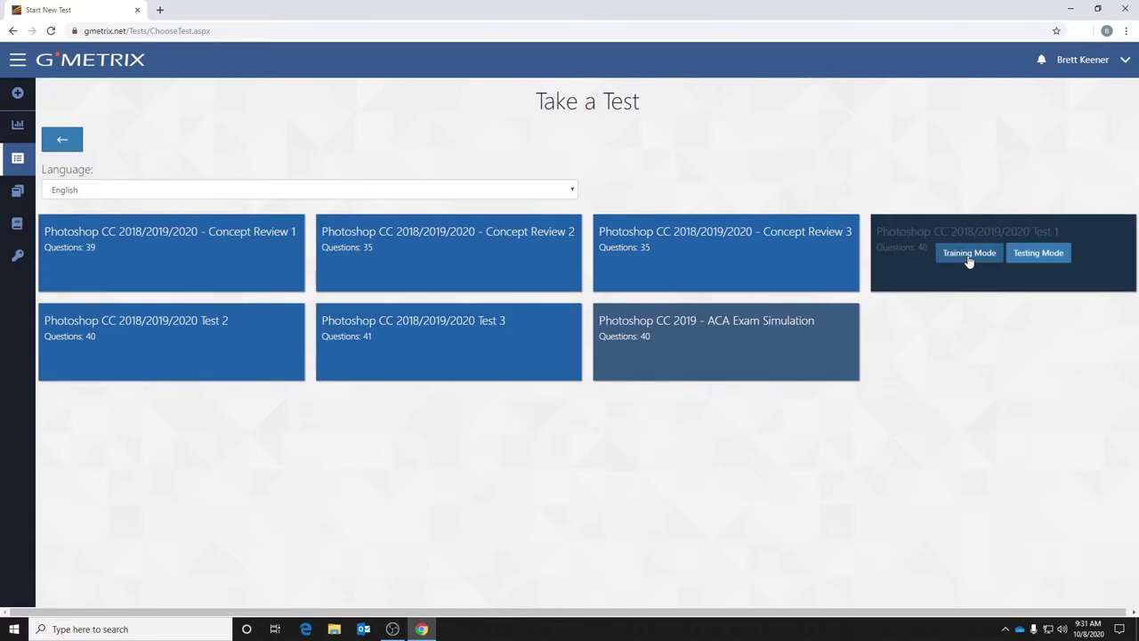
{"action": "left_click", "coordinate": [968, 254]}
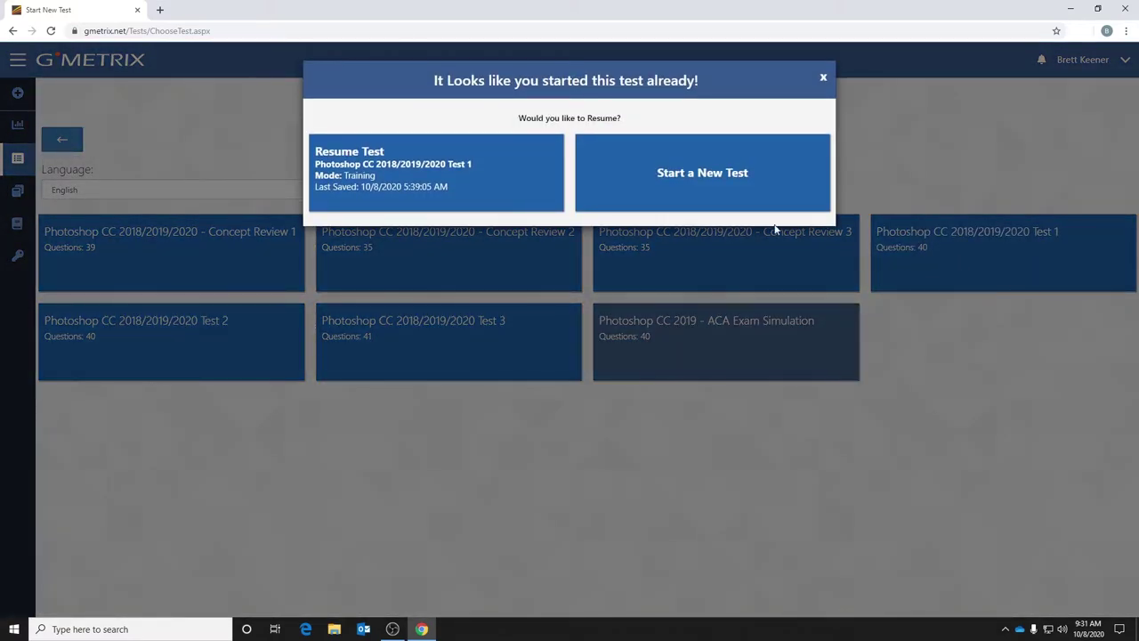
{"action": "left_click", "coordinate": [735, 173]}
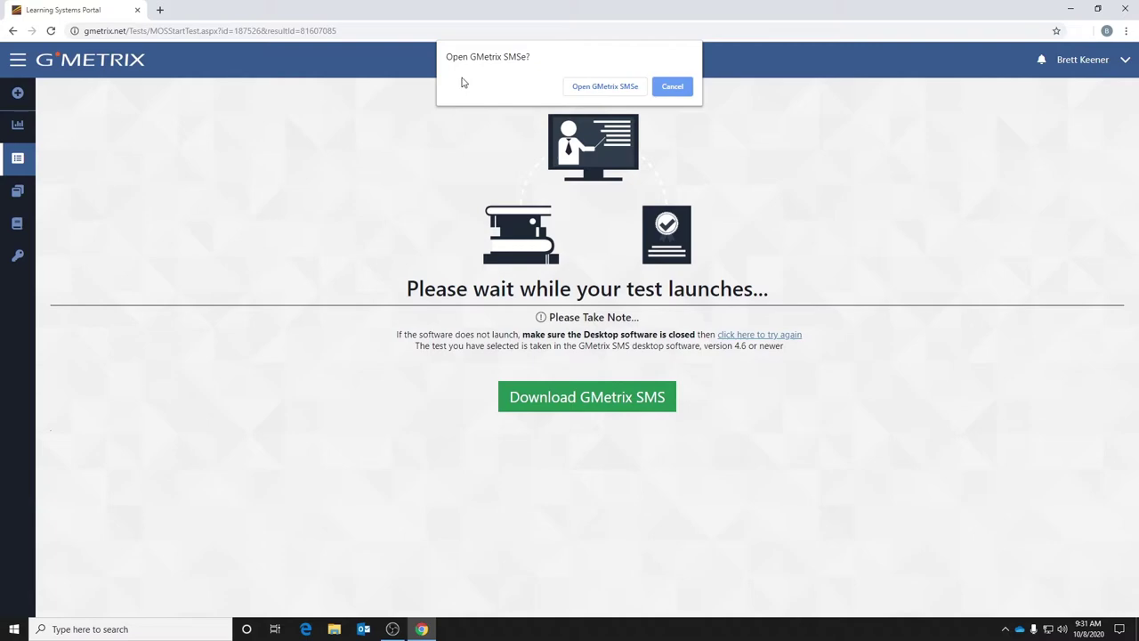
Allow the browser to open GMetrix SMSe so the test loads in Photoshop
{"action": "left_click", "coordinate": [596, 89]}
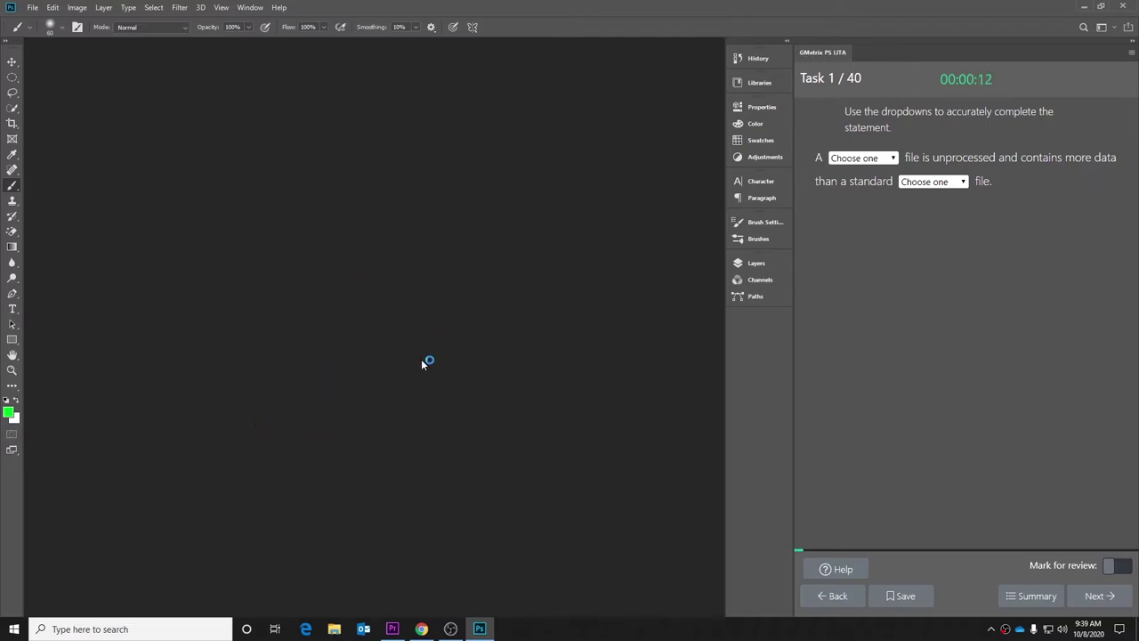
{"action": "left_click", "coordinate": [250, 7]}
{"action": "mouse_move", "coordinate": [258, 33]}
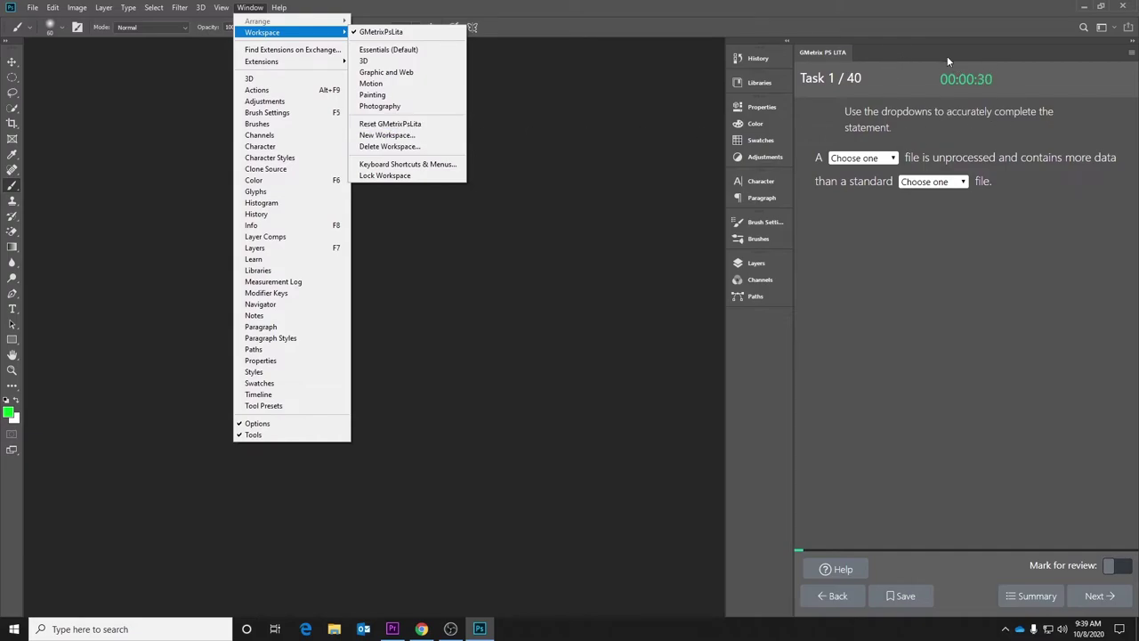
{"action": "left_click", "coordinate": [920, 11]}
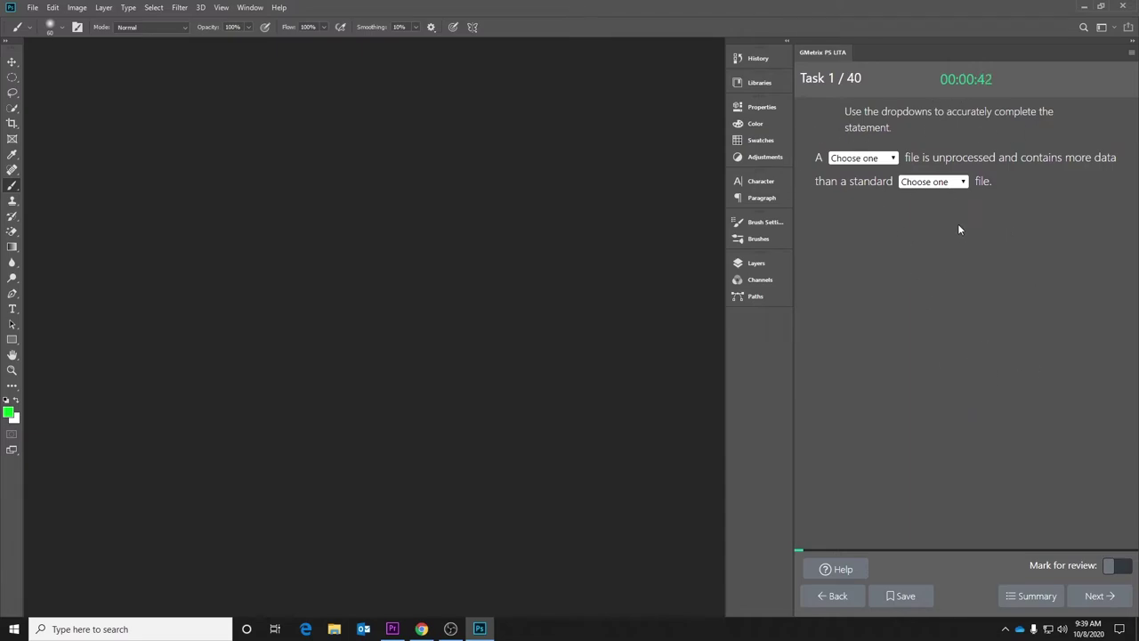
{"action": "left_click", "coordinate": [842, 572]}
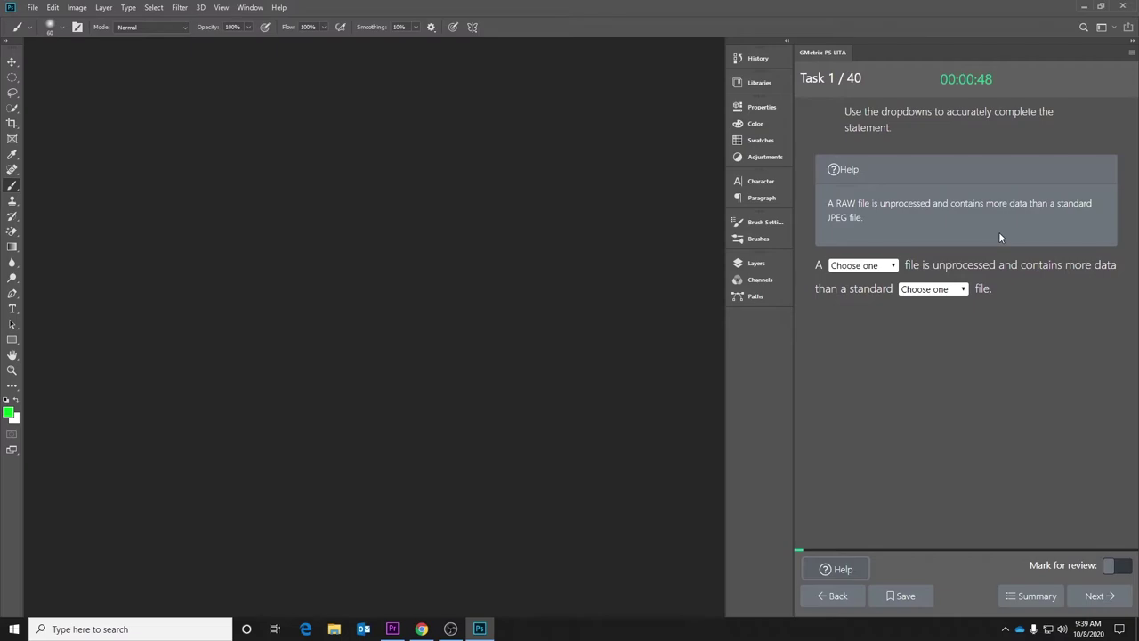
{"action": "left_click", "coordinate": [858, 571]}
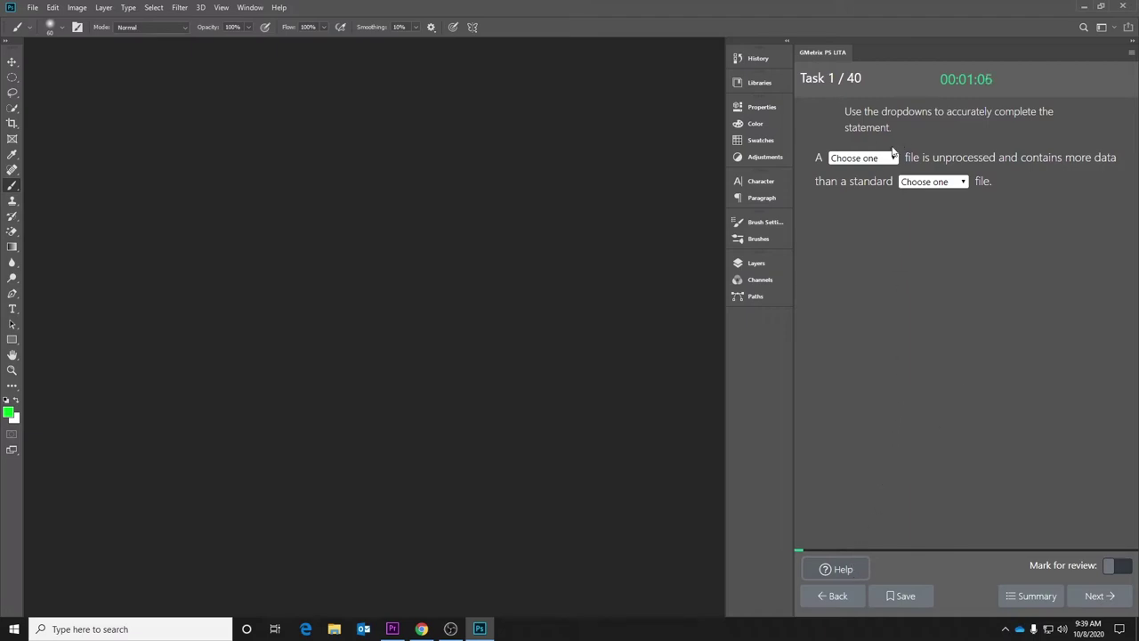
From the task Summary, go to task 15, Create Document for Video
{"action": "left_click", "coordinate": [1033, 596]}
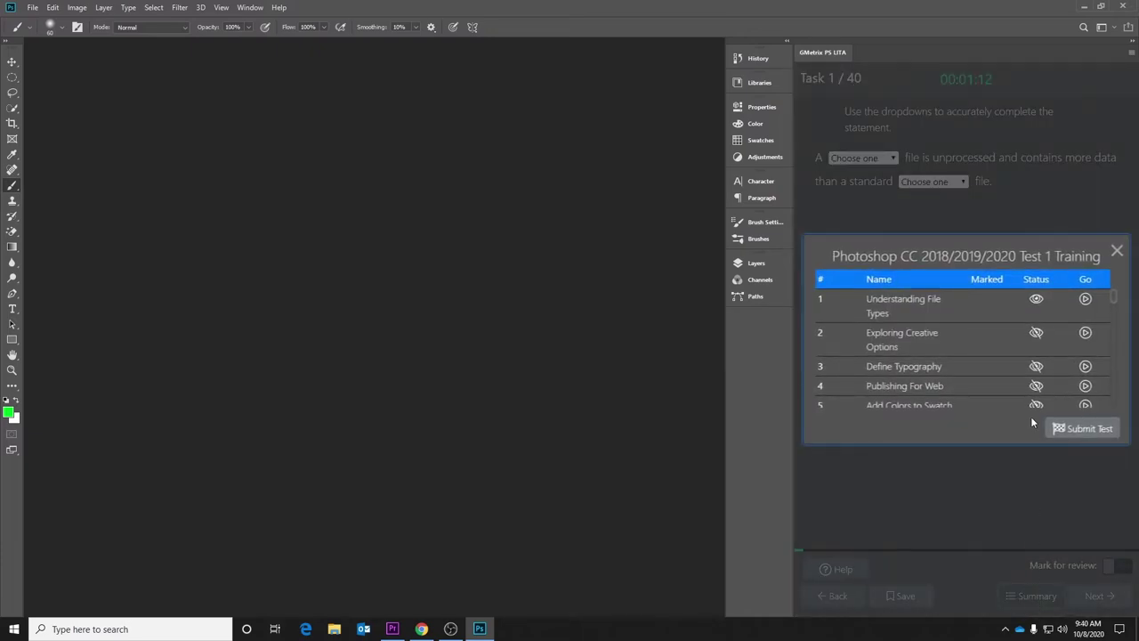
{"action": "scroll", "coordinate": [1012, 333], "scroll_direction": "down", "scroll_amount": 6}
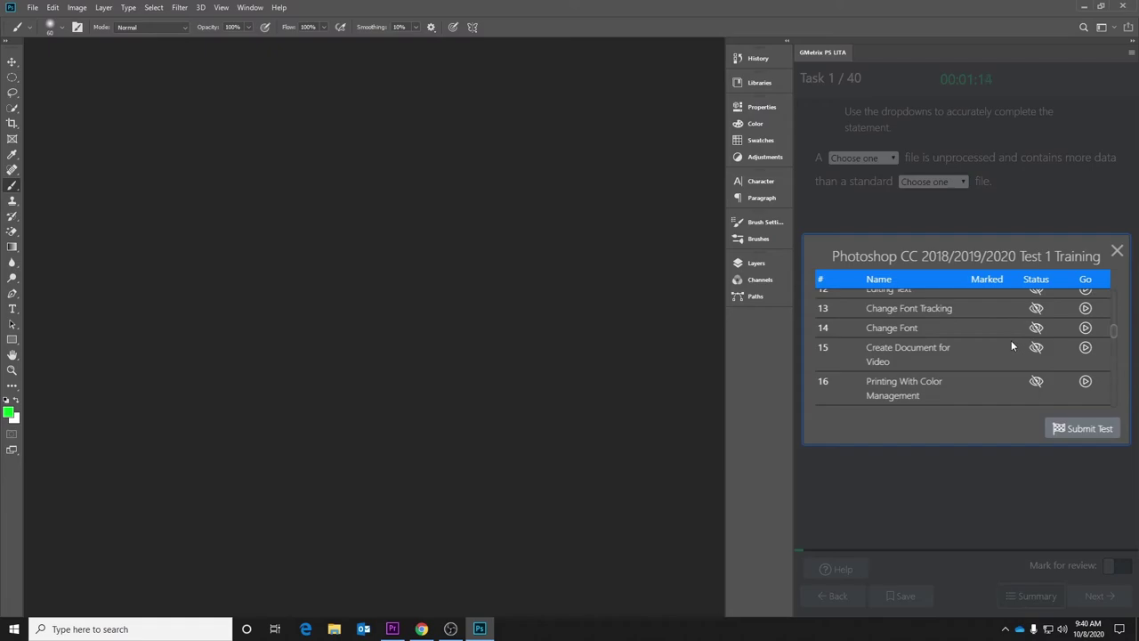
{"action": "left_click", "coordinate": [1085, 347]}
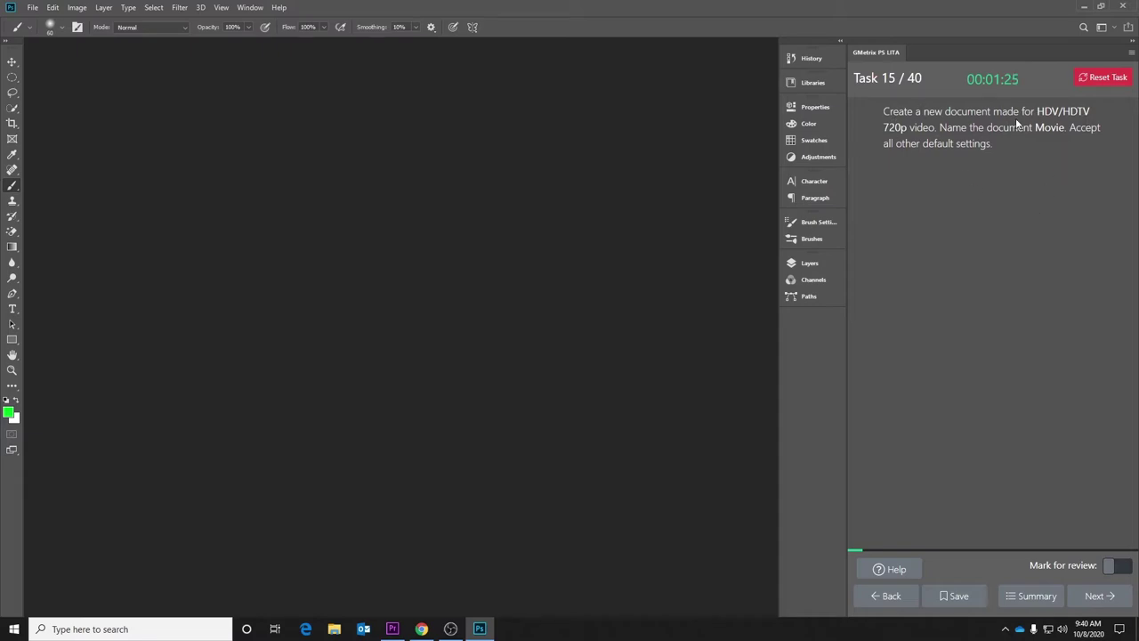
Create a 1280×720 HDV/HDTV 720p document named 'Movie', then advance to task 16
{"action": "left_click", "coordinate": [32, 7]}
{"action": "left_click", "coordinate": [45, 21]}
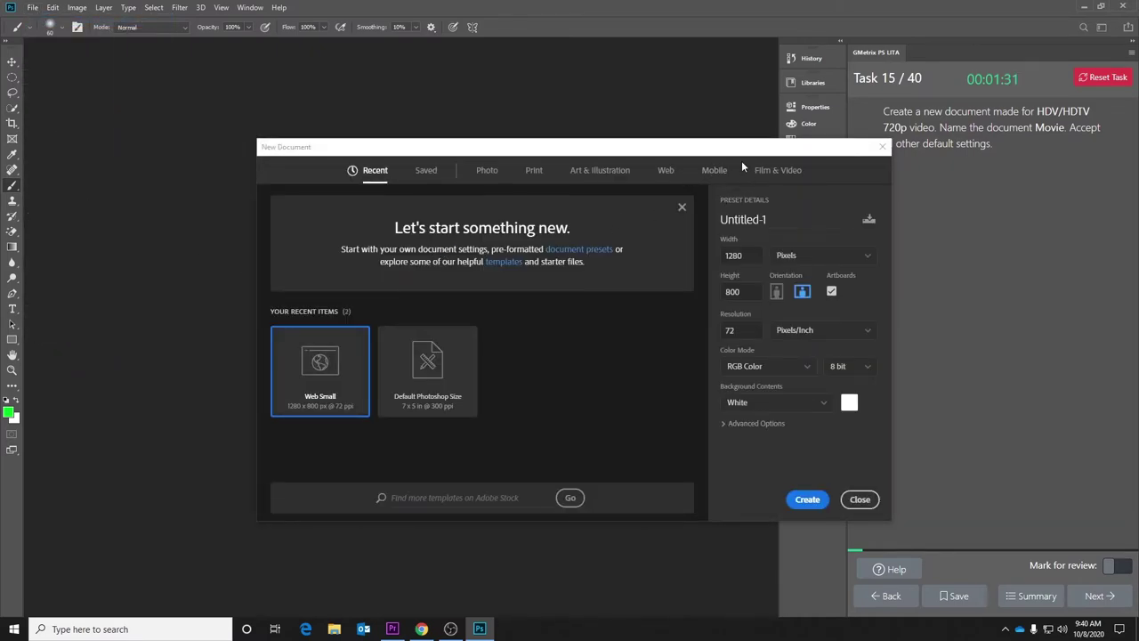
{"action": "left_click", "coordinate": [761, 170]}
{"action": "left_click_drag", "start_coordinate": [732, 149], "coordinate": [644, 146]}
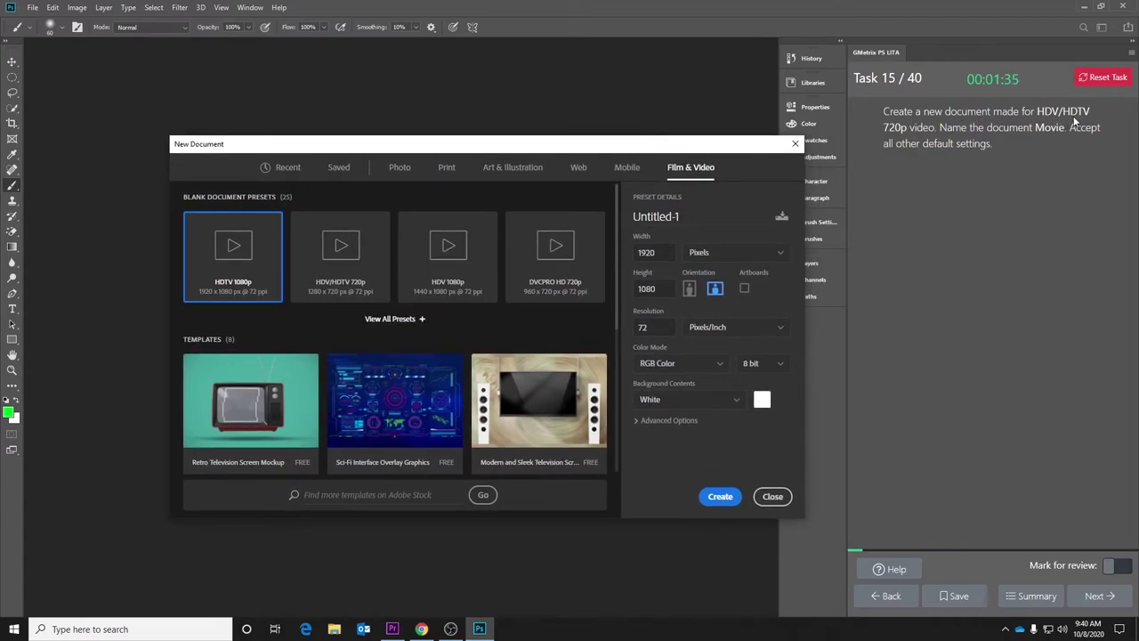
{"action": "left_click", "coordinate": [349, 268]}
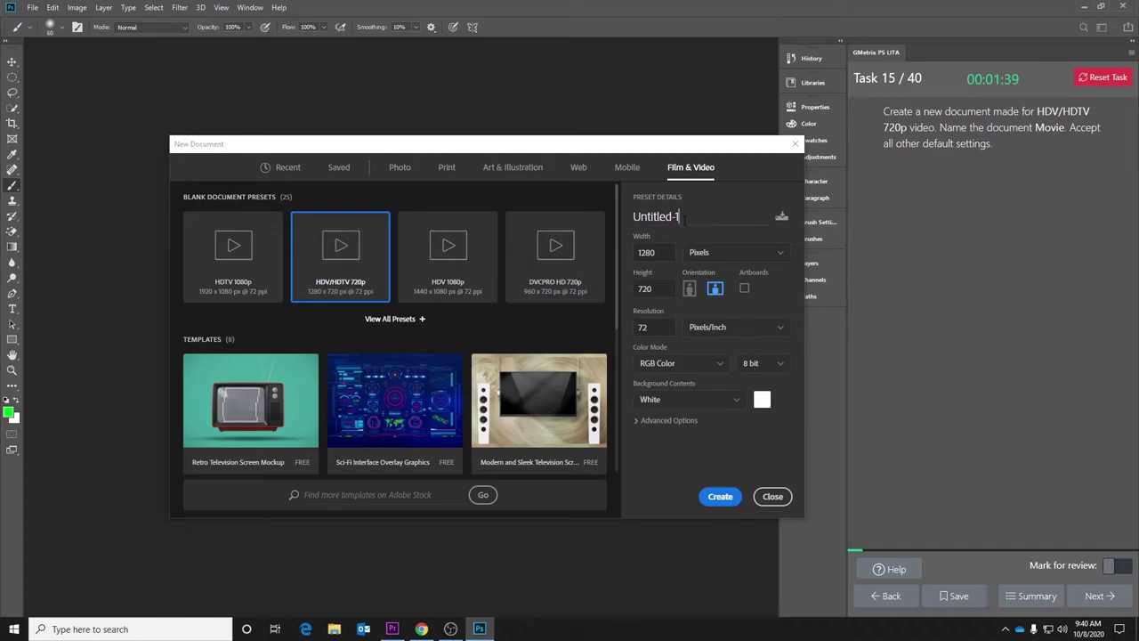
{"action": "left_click", "coordinate": [679, 216]}
{"action": "type", "text": "Movie"}
{"action": "left_click", "coordinate": [723, 495]}
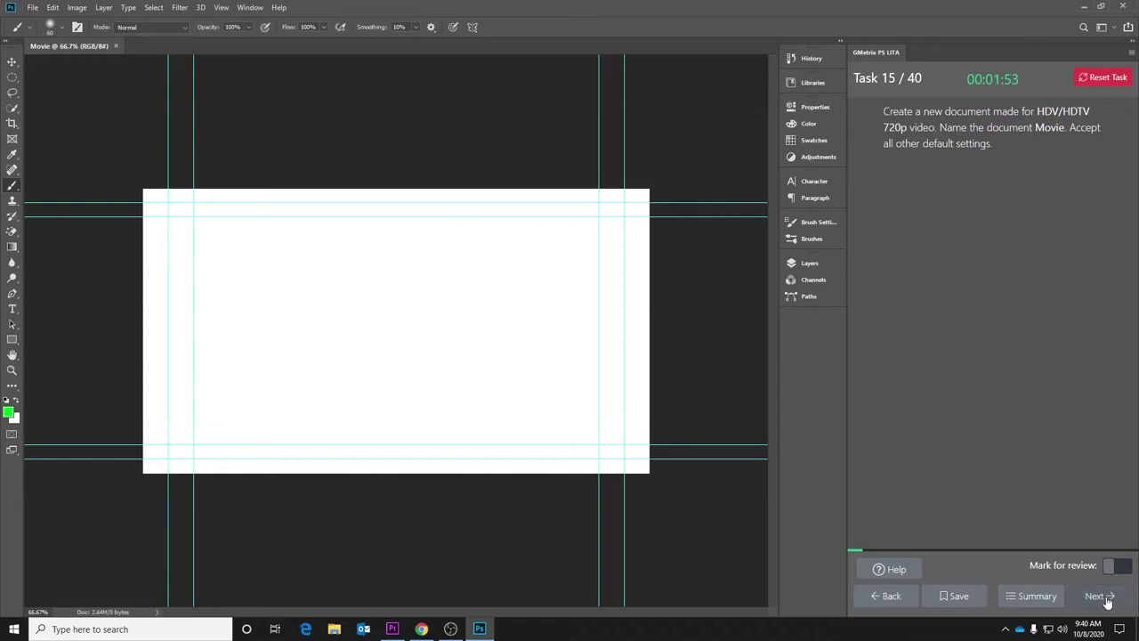
{"action": "left_click", "coordinate": [1108, 598]}
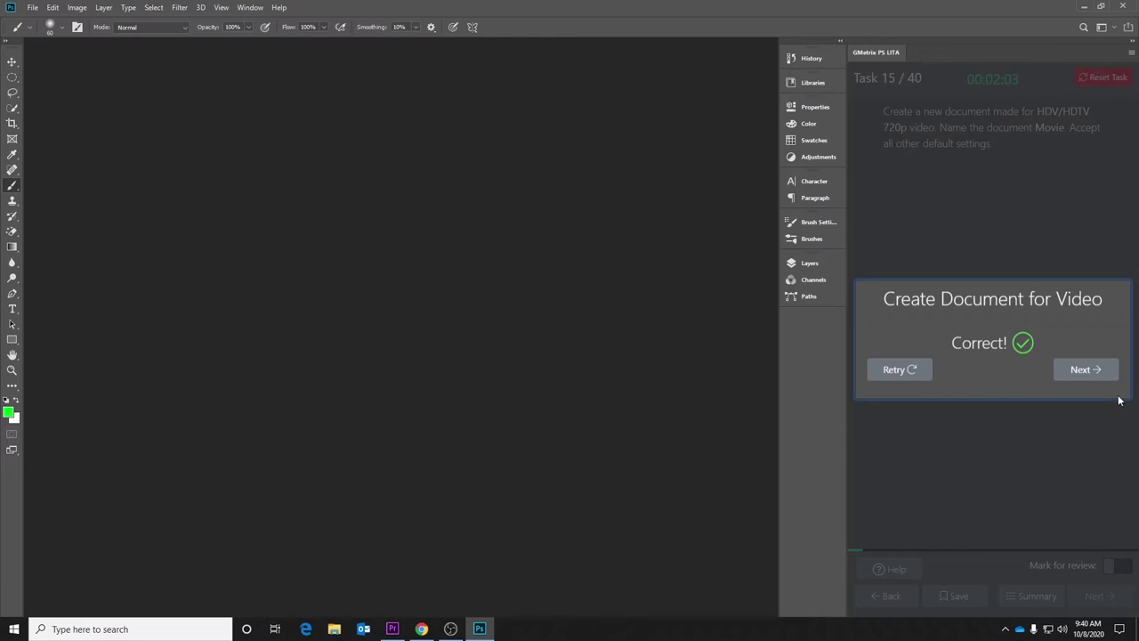
{"action": "left_click", "coordinate": [1089, 368]}
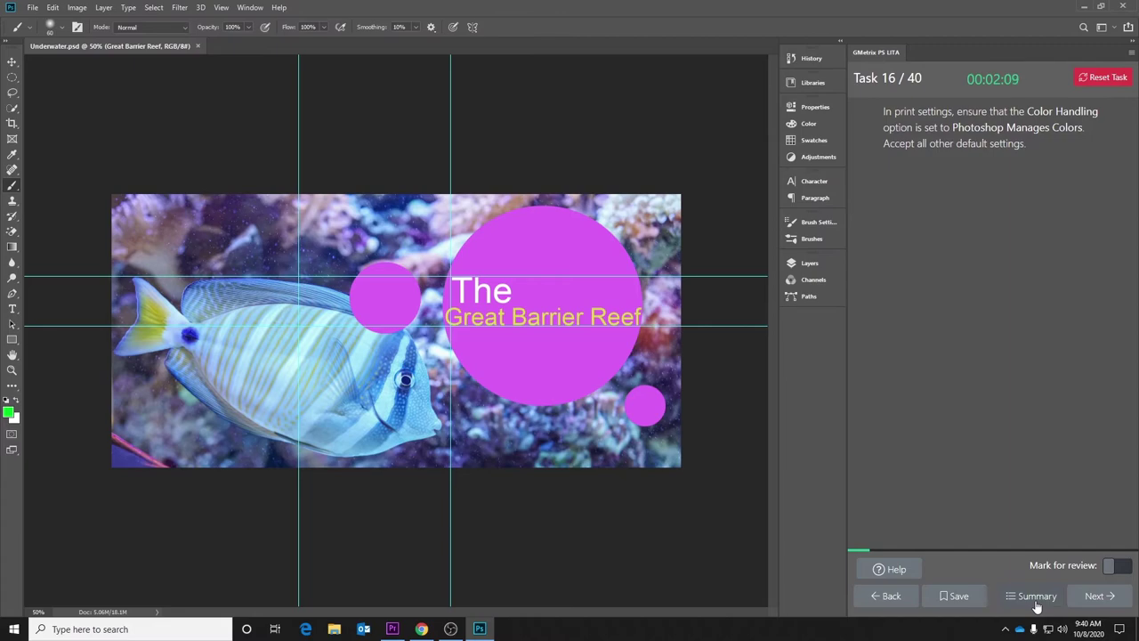
{"action": "left_click", "coordinate": [1036, 597]}
{"action": "scroll", "coordinate": [1082, 342], "scroll_direction": "down", "scroll_amount": 10}
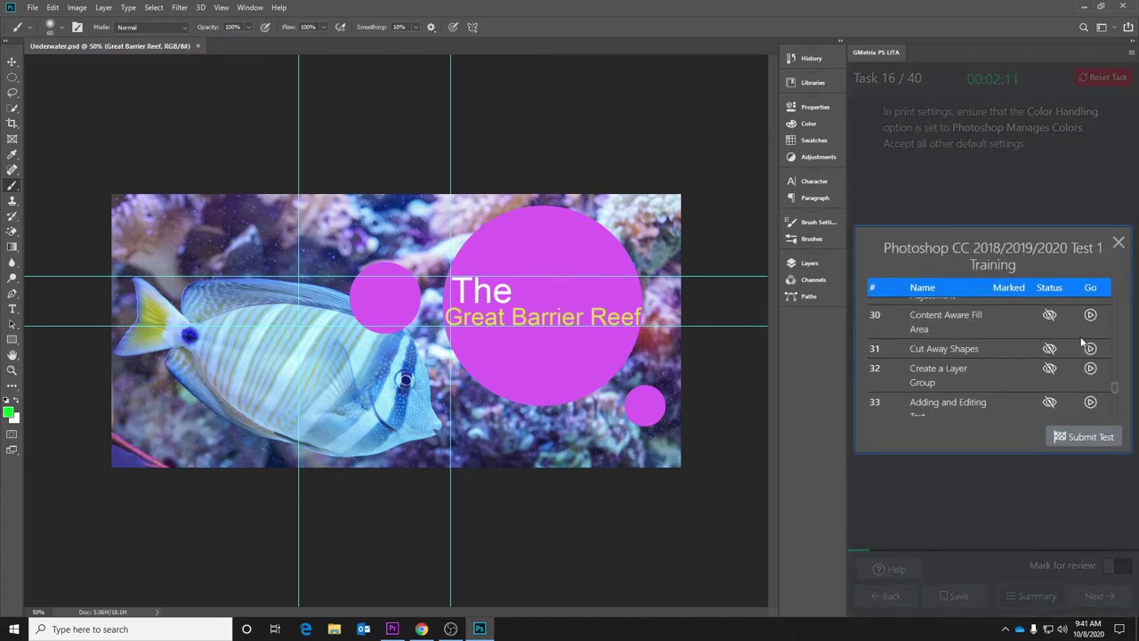
{"action": "scroll", "coordinate": [1085, 356], "scroll_direction": "down", "scroll_amount": 3}
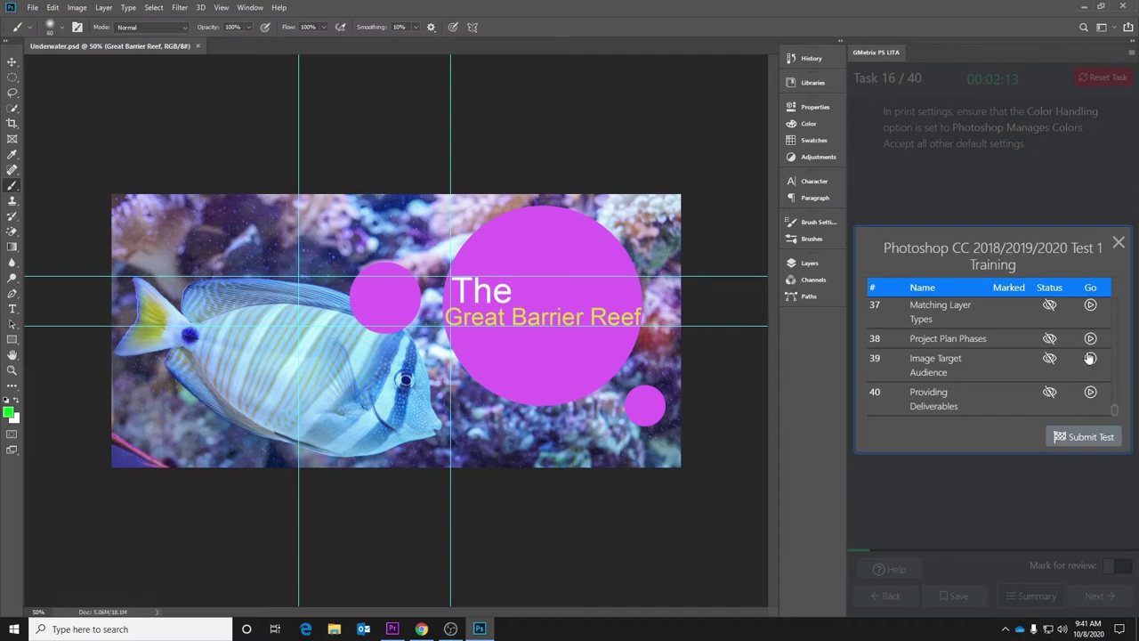
{"action": "left_click", "coordinate": [1118, 243]}
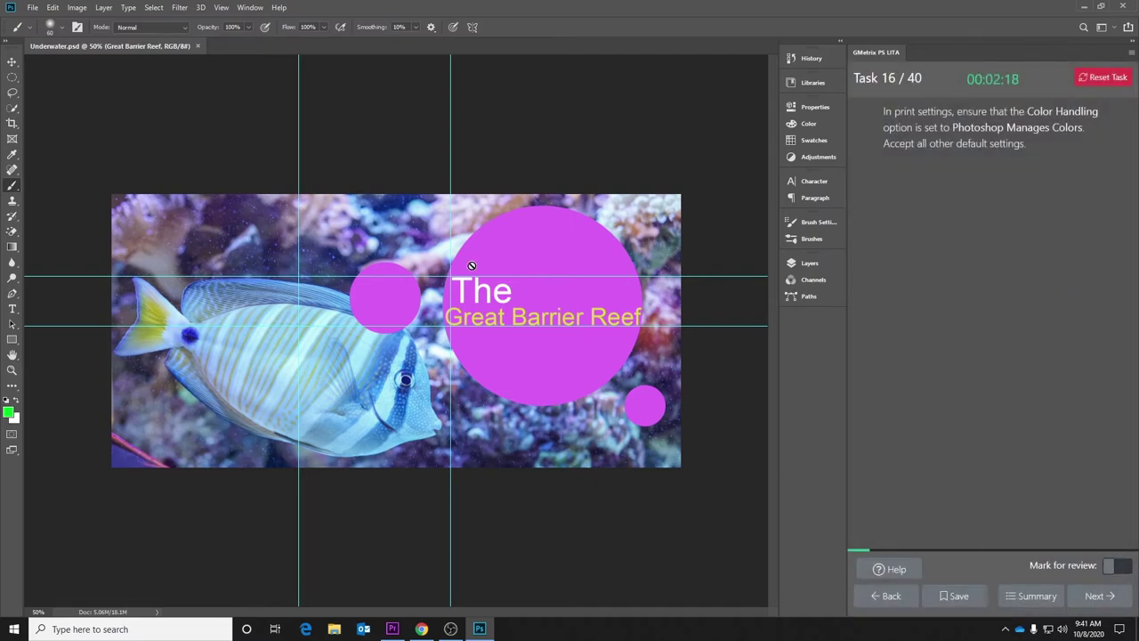
{"action": "left_click", "coordinate": [1127, 570]}
{"action": "left_click", "coordinate": [1124, 570]}
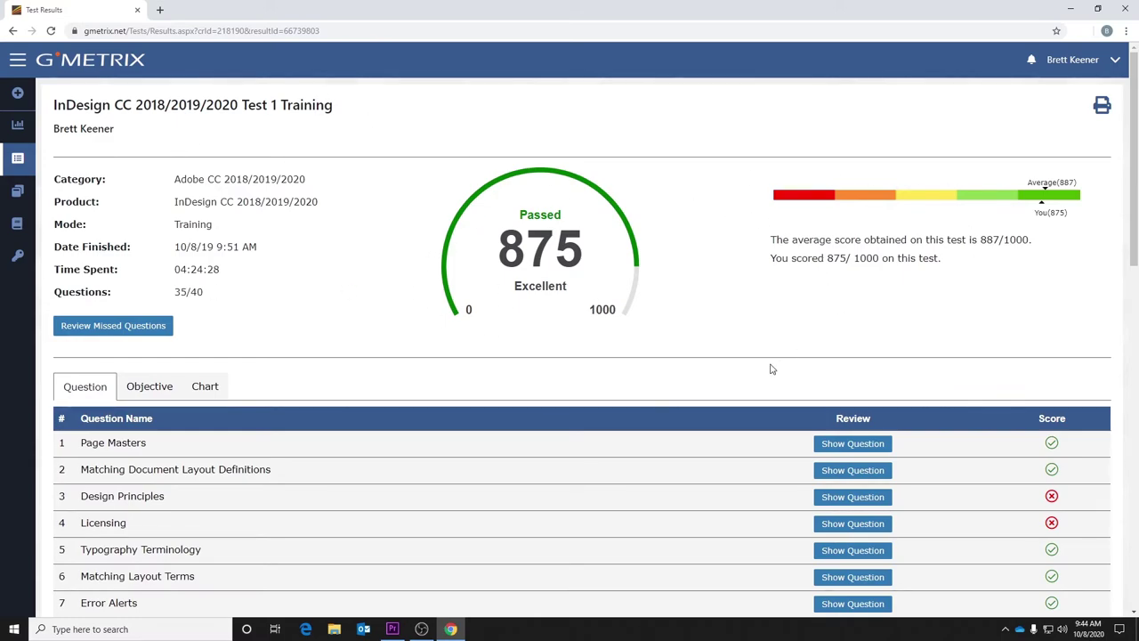
Search Windows for 'snip' and launch Snip & Sketch from the results
{"action": "left_click", "coordinate": [107, 629]}
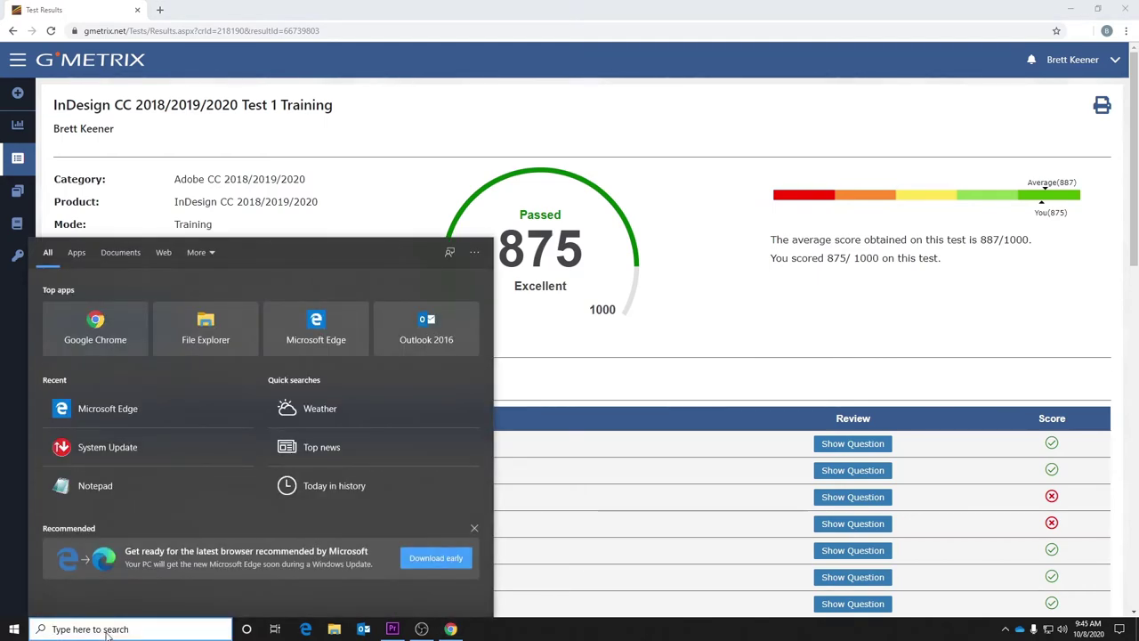
{"action": "type", "text": "snip"}
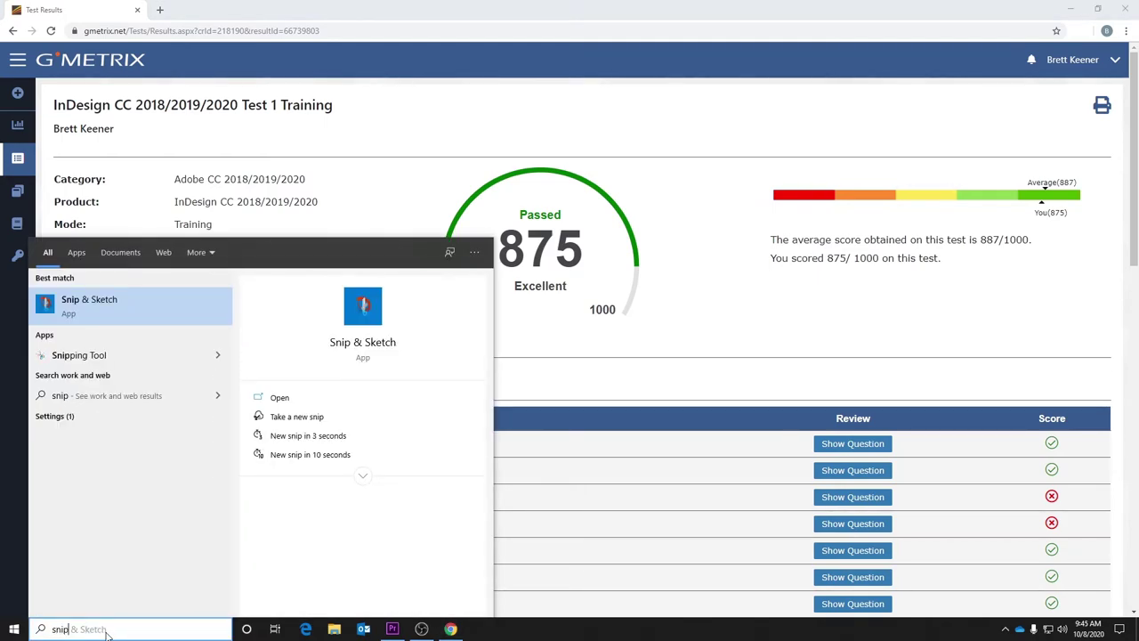
{"action": "left_click", "coordinate": [90, 308]}
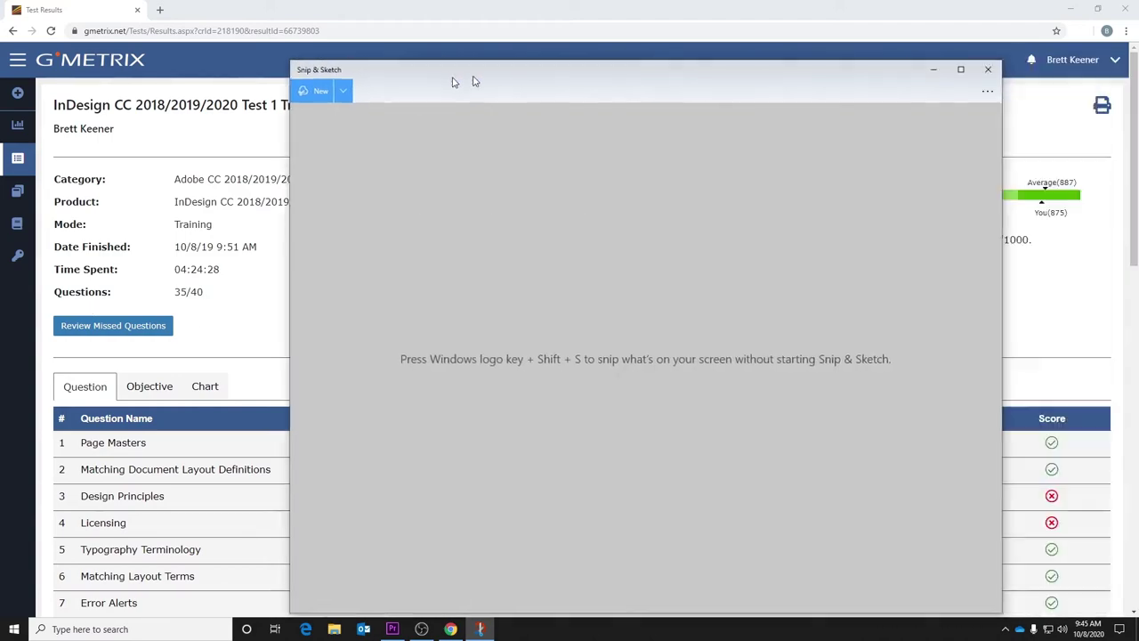
Snip a rectangle around the InDesign report's title, test details and Passed 875 gauge
{"action": "mouse_move", "coordinate": [455, 79]}
{"action": "left_mouse_down"}
{"action": "mouse_move", "coordinate": [407, 84]}
{"action": "mouse_move", "coordinate": [437, 65]}
{"action": "left_mouse_up"}
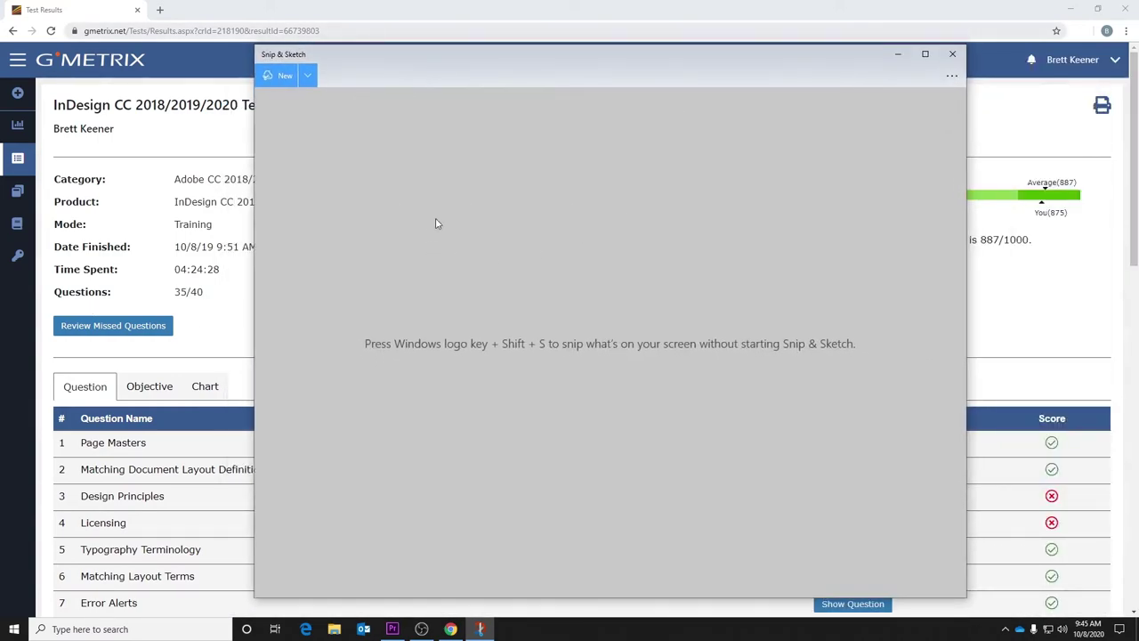
{"action": "left_click", "coordinate": [283, 79]}
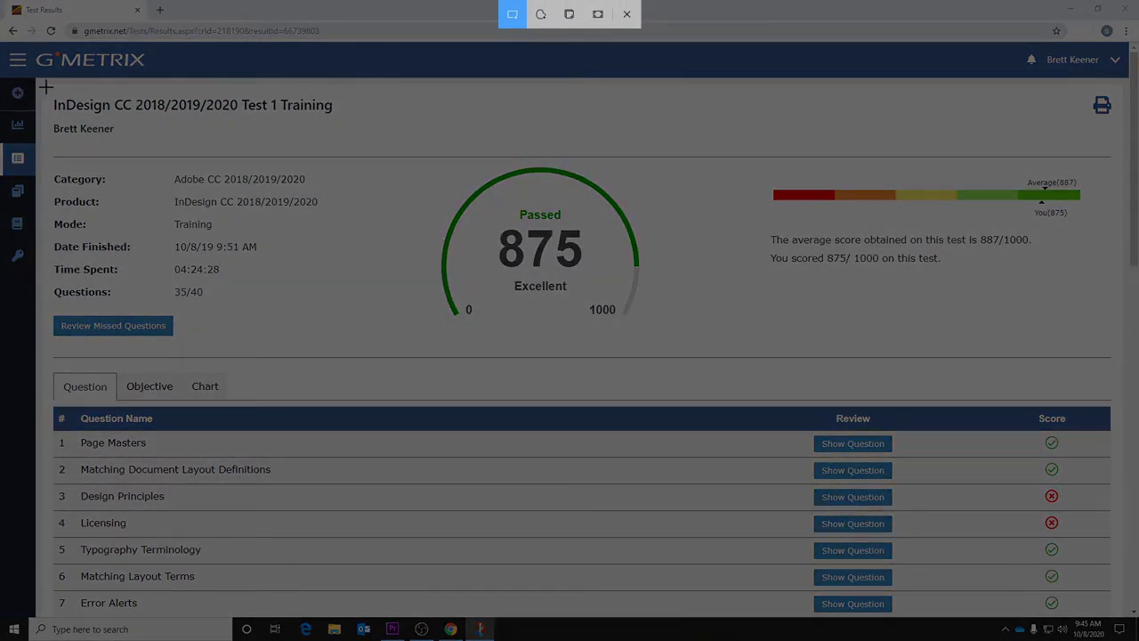
{"action": "mouse_move", "coordinate": [47, 87]}
{"action": "left_mouse_down"}
{"action": "mouse_move", "coordinate": [99, 162]}
{"action": "mouse_move", "coordinate": [191, 203]}
{"action": "mouse_move", "coordinate": [590, 336]}
{"action": "mouse_move", "coordinate": [683, 350]}
{"action": "left_mouse_up"}
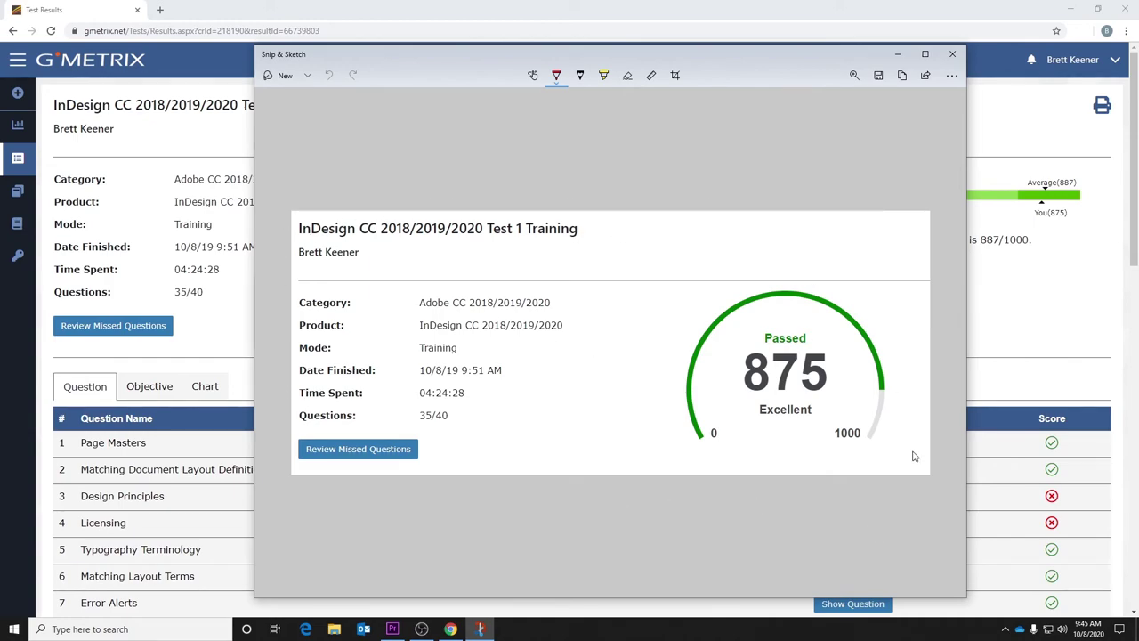
Save the snip on the Desktop as PNG 'indesign testing score report'
{"action": "left_click", "coordinate": [878, 78]}
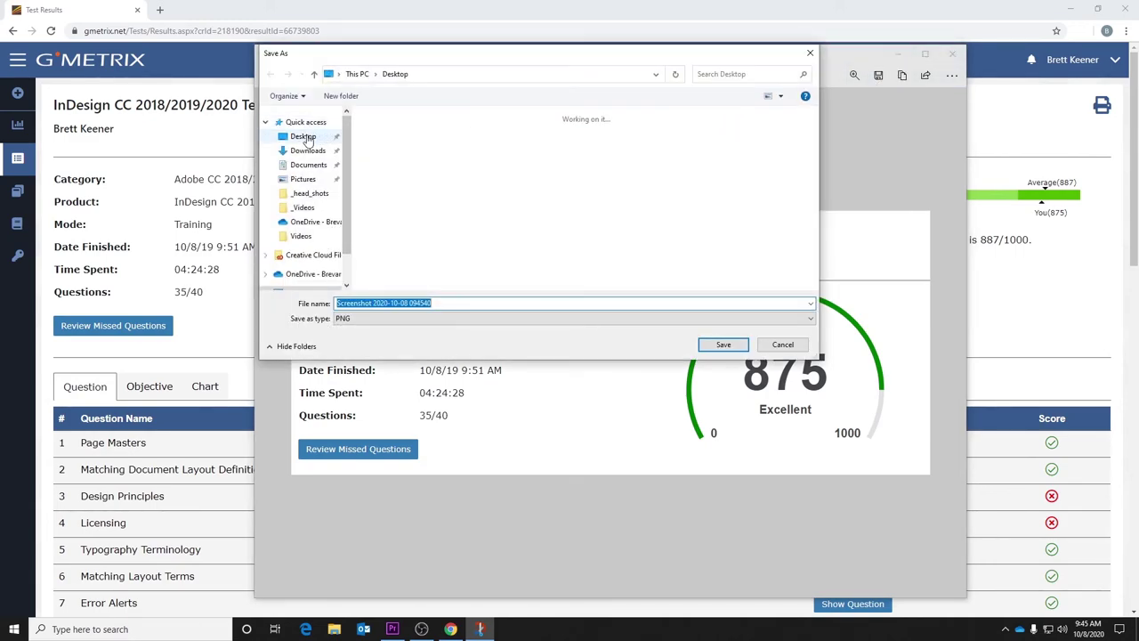
{"action": "left_click", "coordinate": [304, 138]}
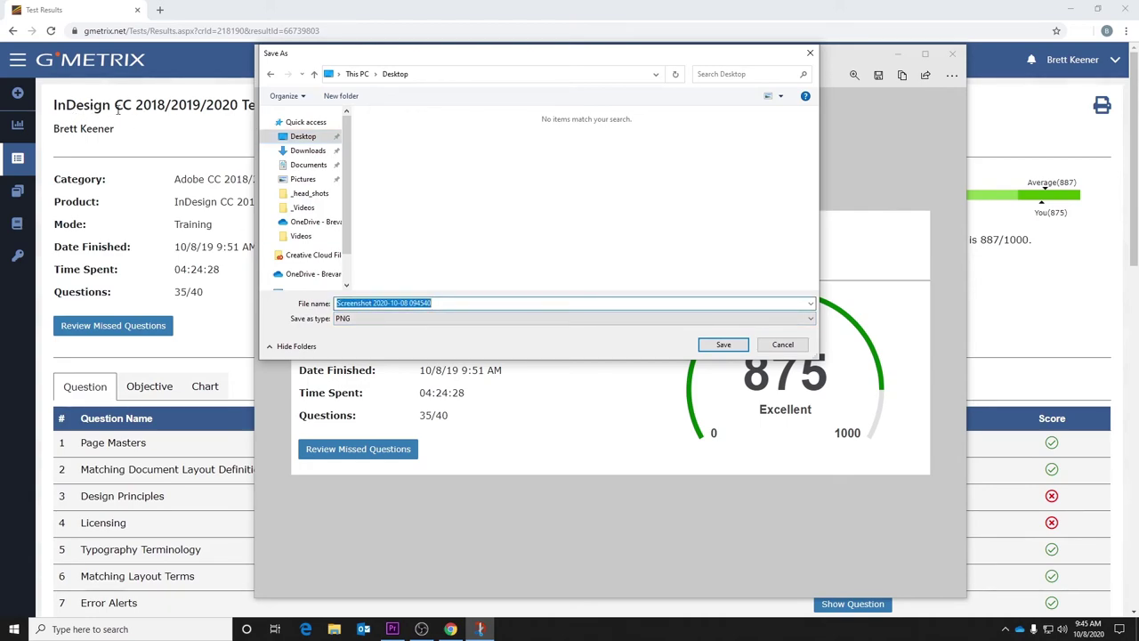
{"action": "left_click_drag", "start_coordinate": [389, 60], "coordinate": [420, 72]}
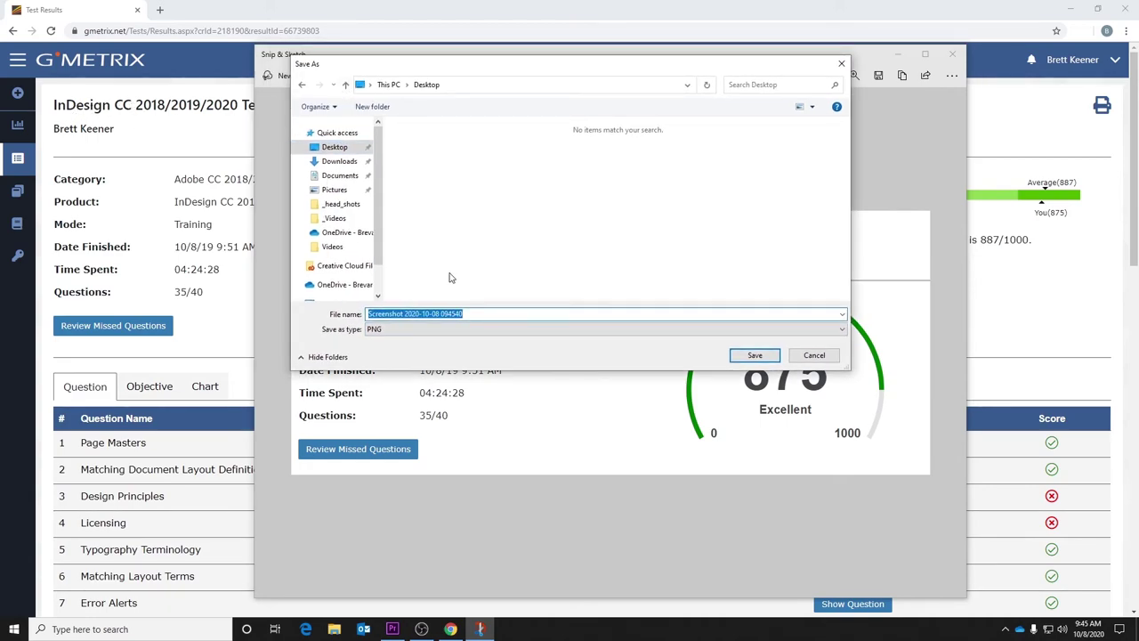
{"action": "type", "text": "ind"}
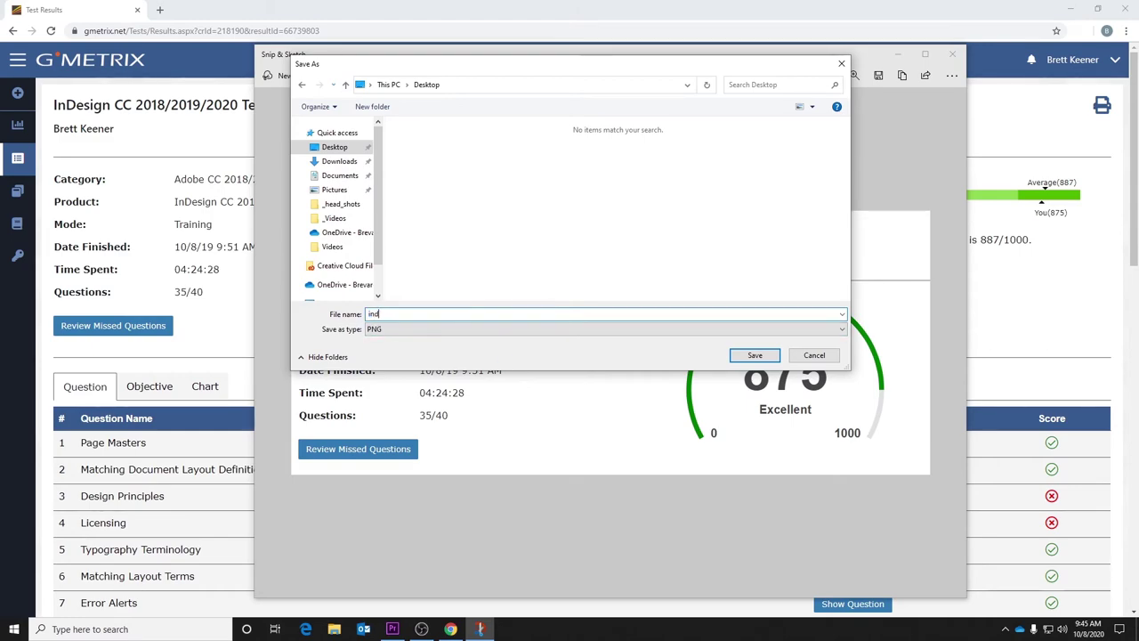
{"action": "type", "text": "esign testing score report"}
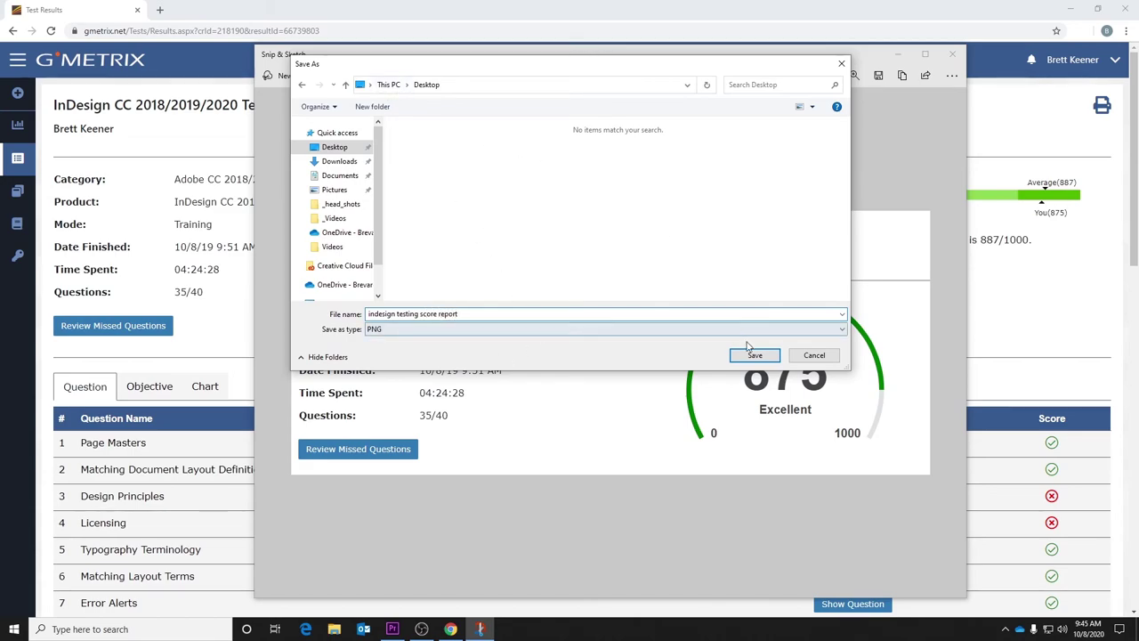
{"action": "left_click", "coordinate": [750, 355]}
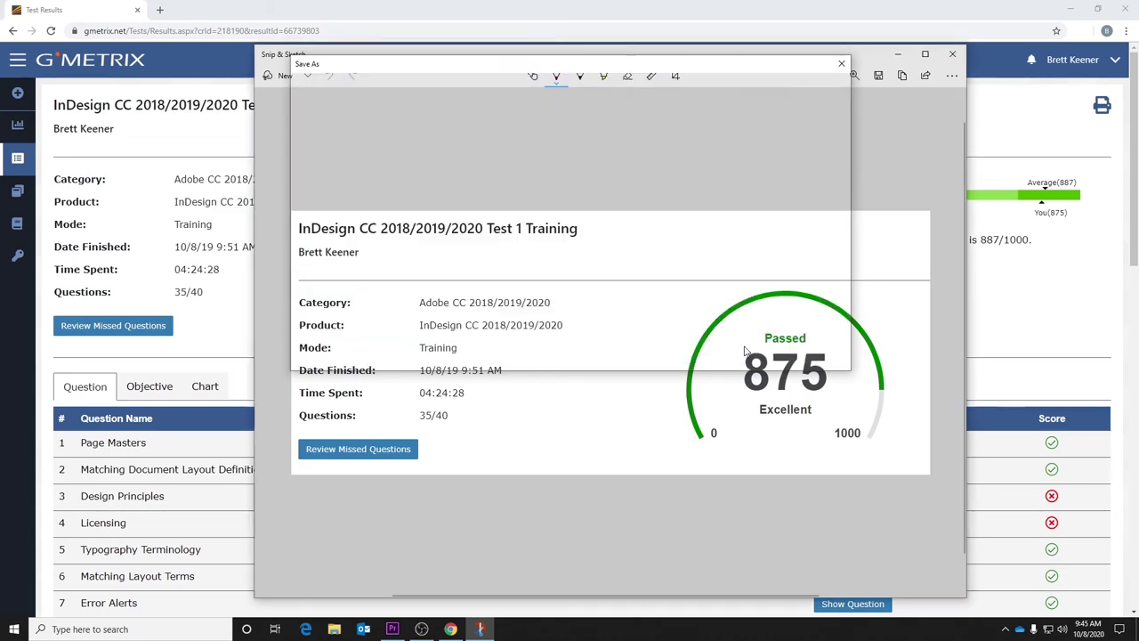
Close Snip & Sketch, center the score report PNG on the desktop, and preview it in Photos
{"action": "left_click", "coordinate": [952, 53]}
{"action": "left_click", "coordinate": [1069, 12]}
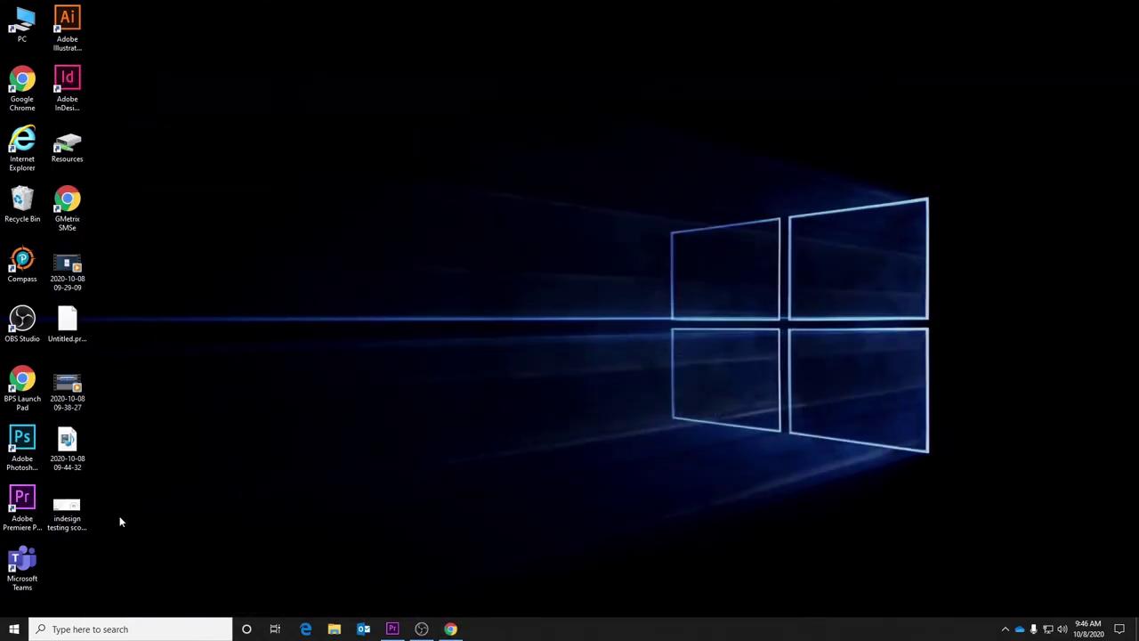
{"action": "left_click_drag", "start_coordinate": [67, 506], "coordinate": [474, 265]}
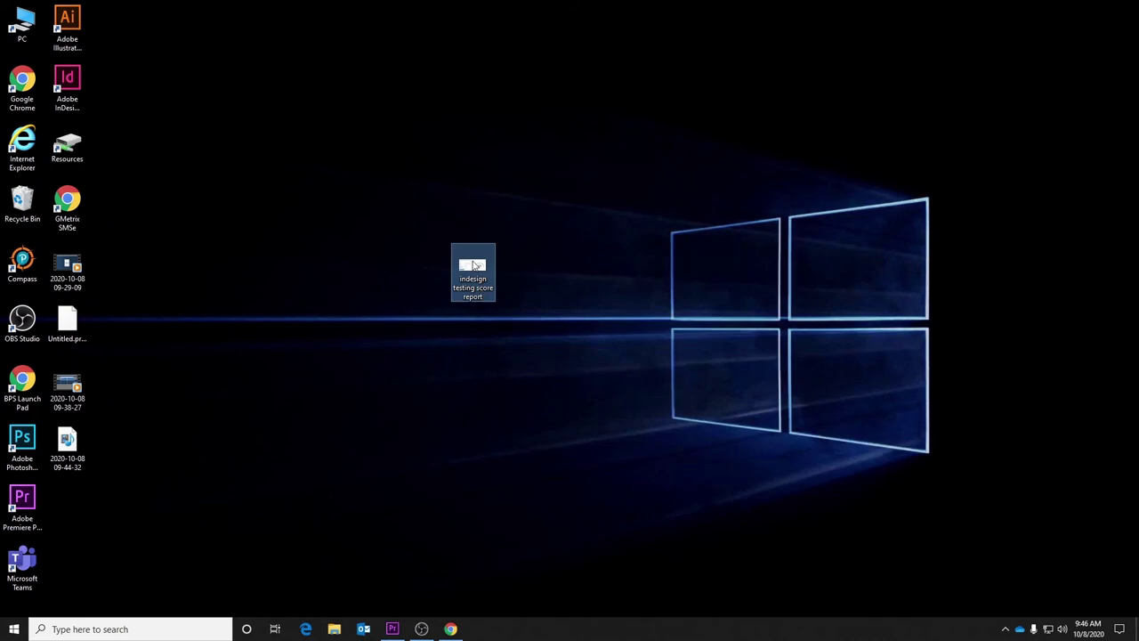
{"action": "double_click", "coordinate": [473, 267]}
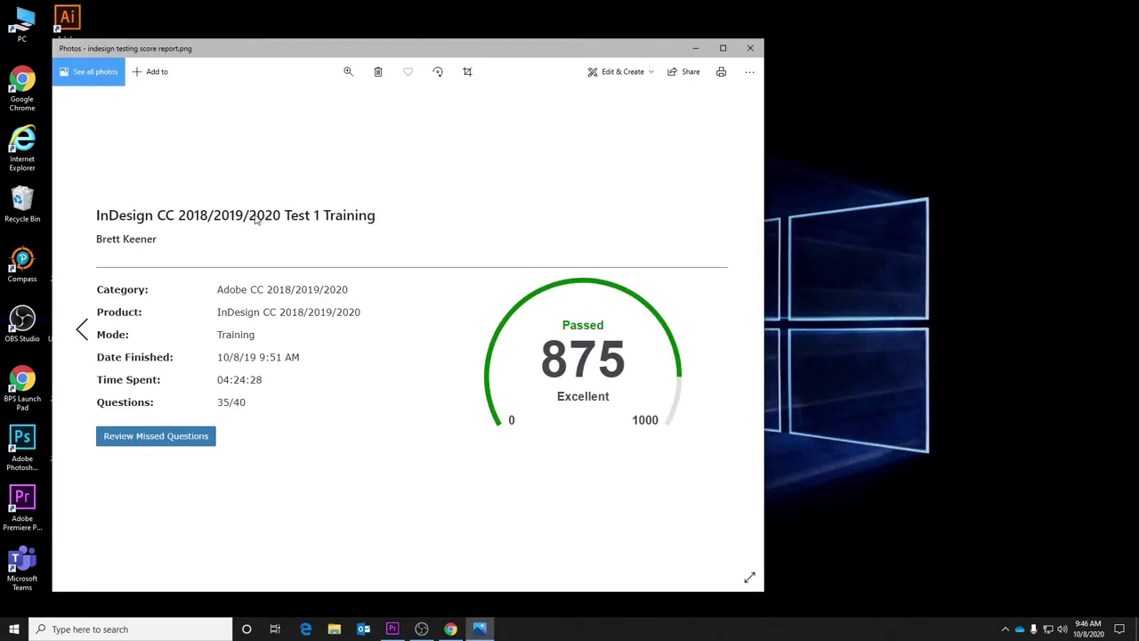
{"action": "left_click", "coordinate": [750, 48]}
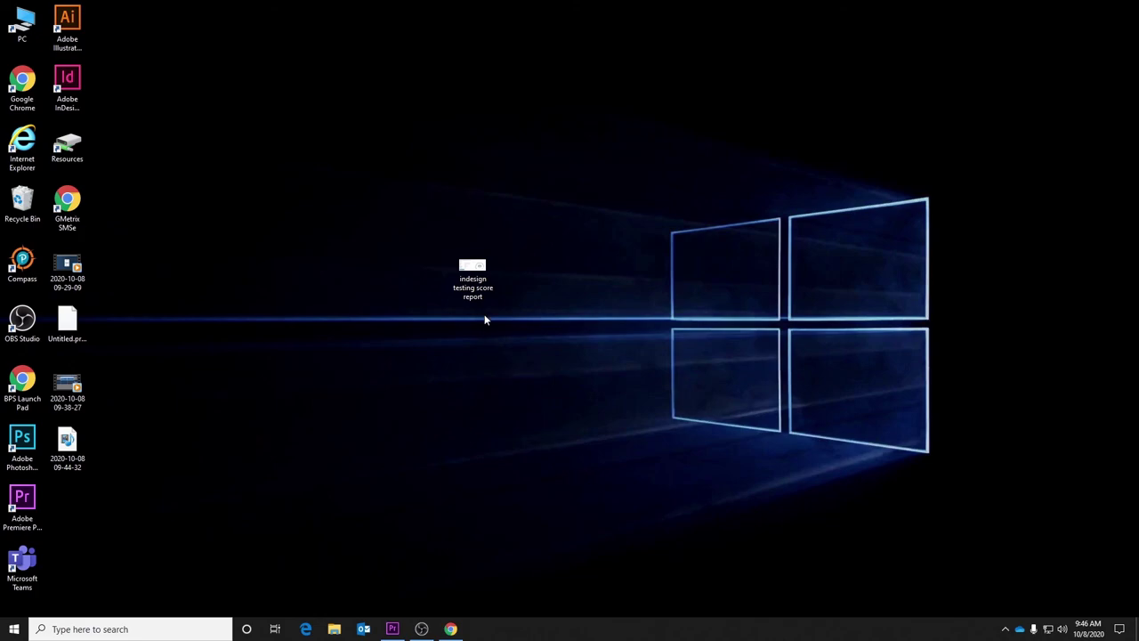
Bring Chrome back up to show the GMetrix InDesign Test 1 results page scored 875
{"action": "double_click", "coordinate": [476, 265]}
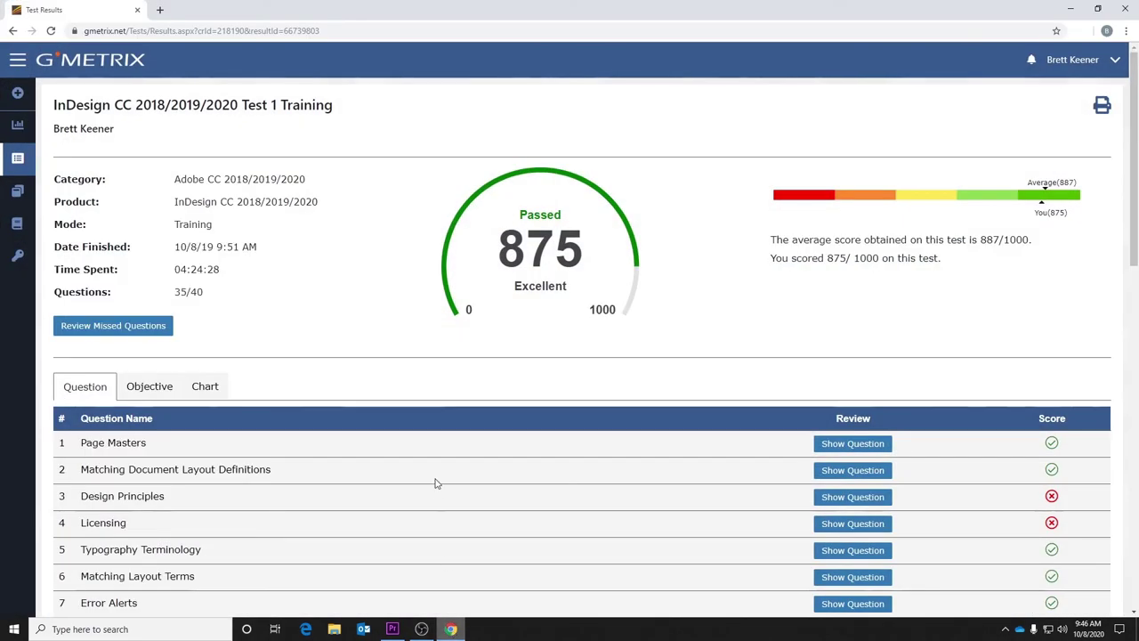